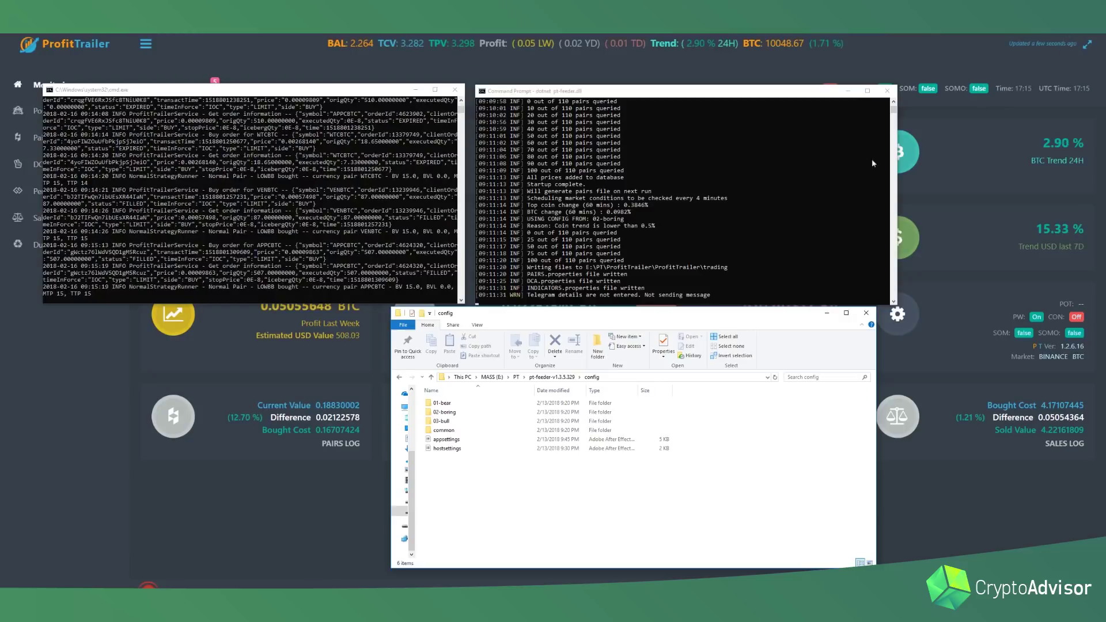
Step: Nudge the Explorer window aside and enter the 01-bear folder holding its single dca file
drag(694, 319, 712, 323)
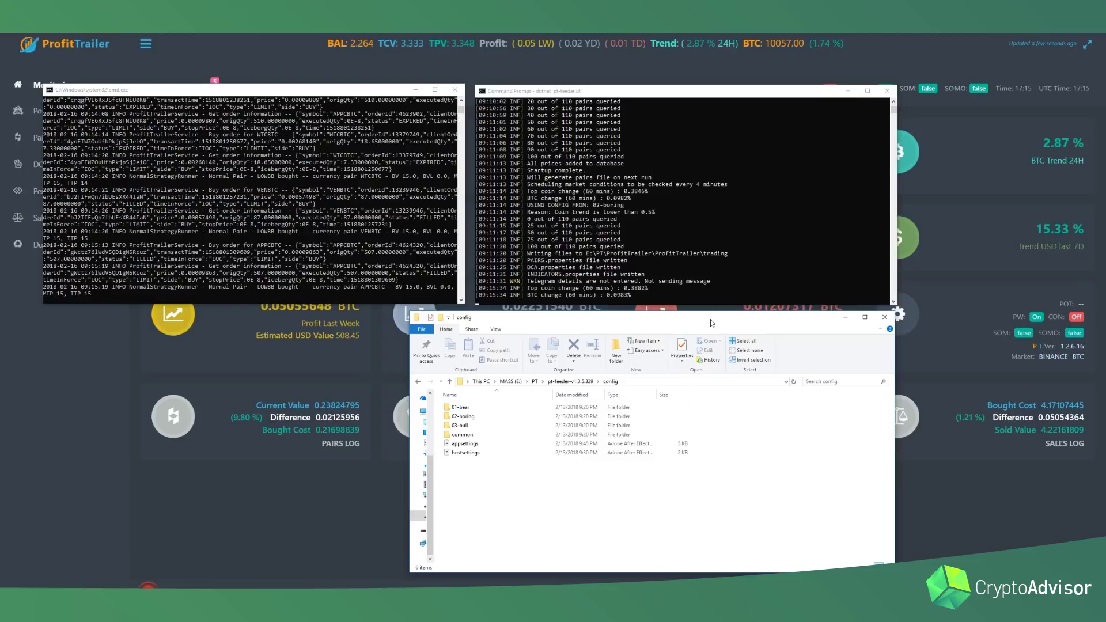
drag(661, 324, 704, 303)
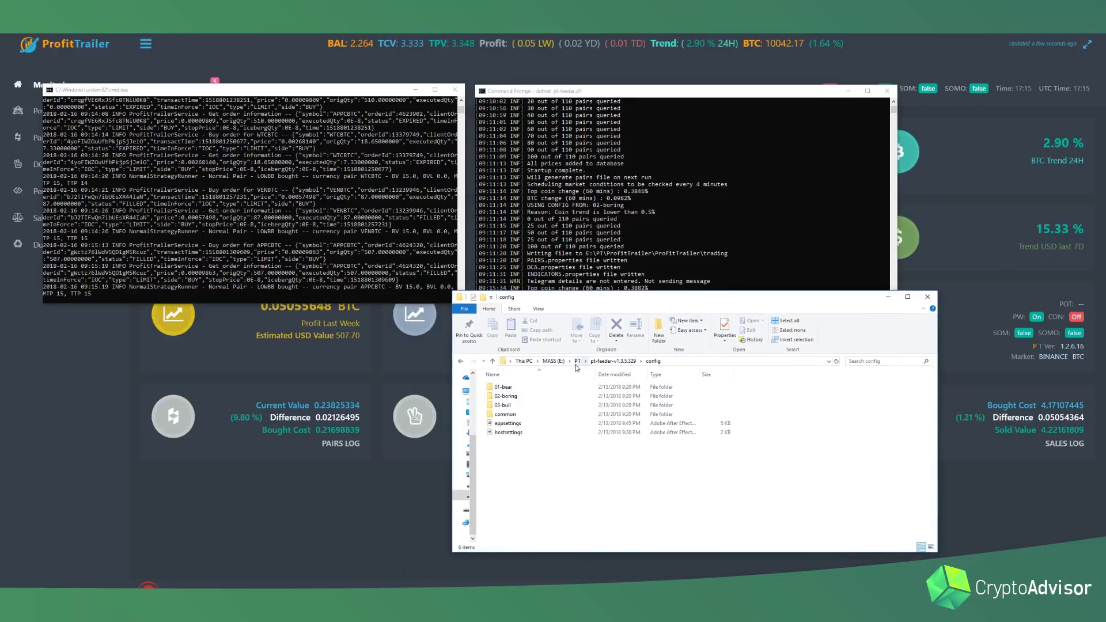
double_click(552, 392)
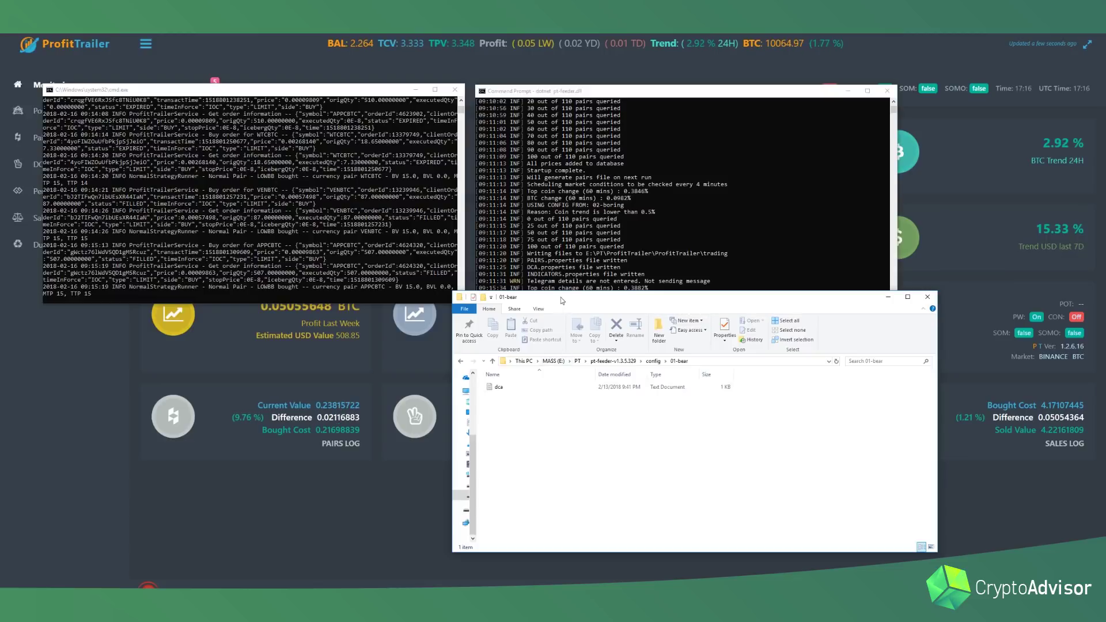
Step: Check the feeder and bot consoles, then return from 01-bear up to the config folder
drag(562, 301, 536, 320)
click(552, 268)
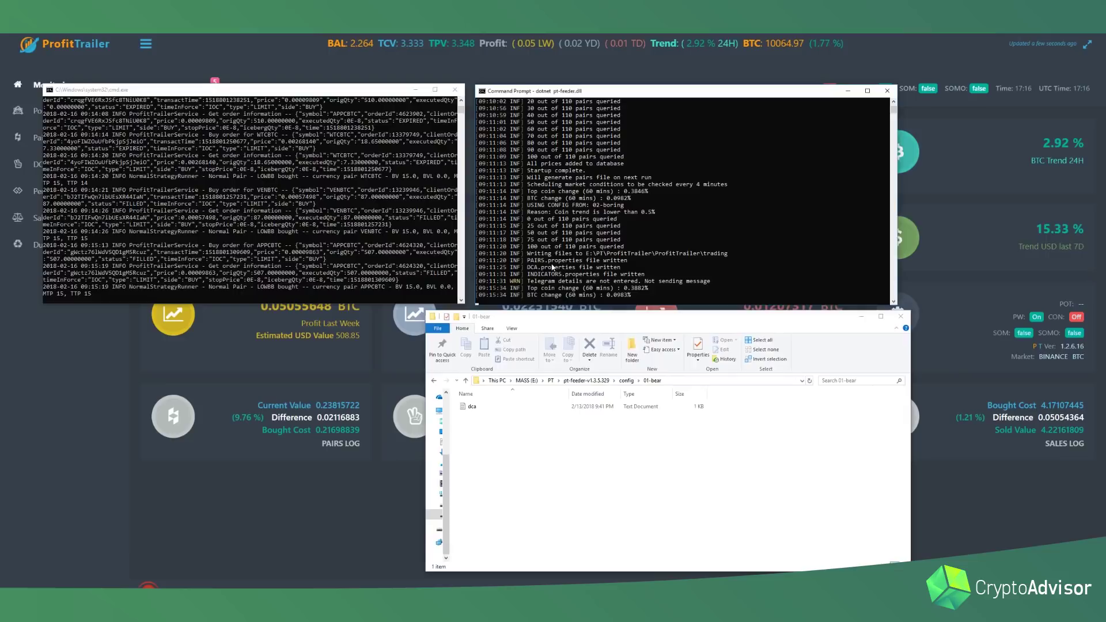
click(409, 215)
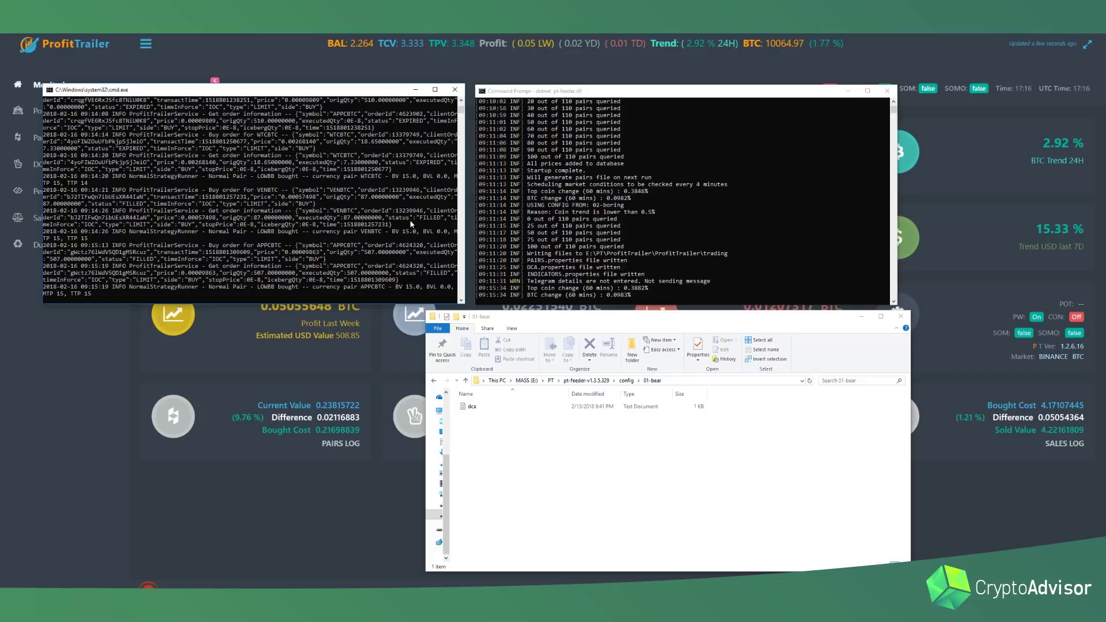
click(546, 204)
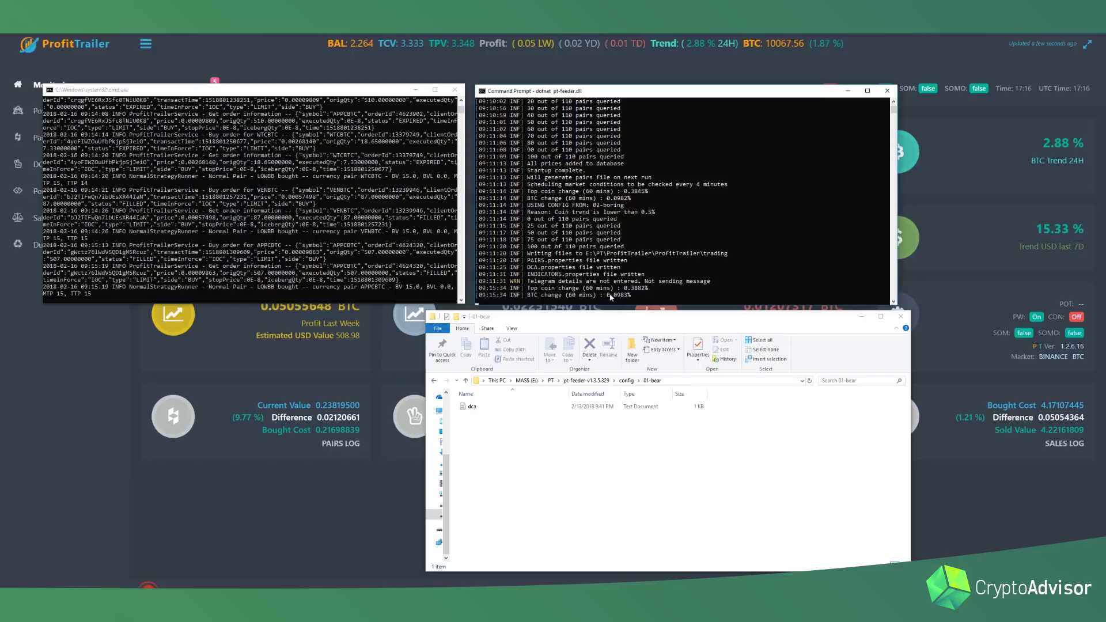
click(436, 381)
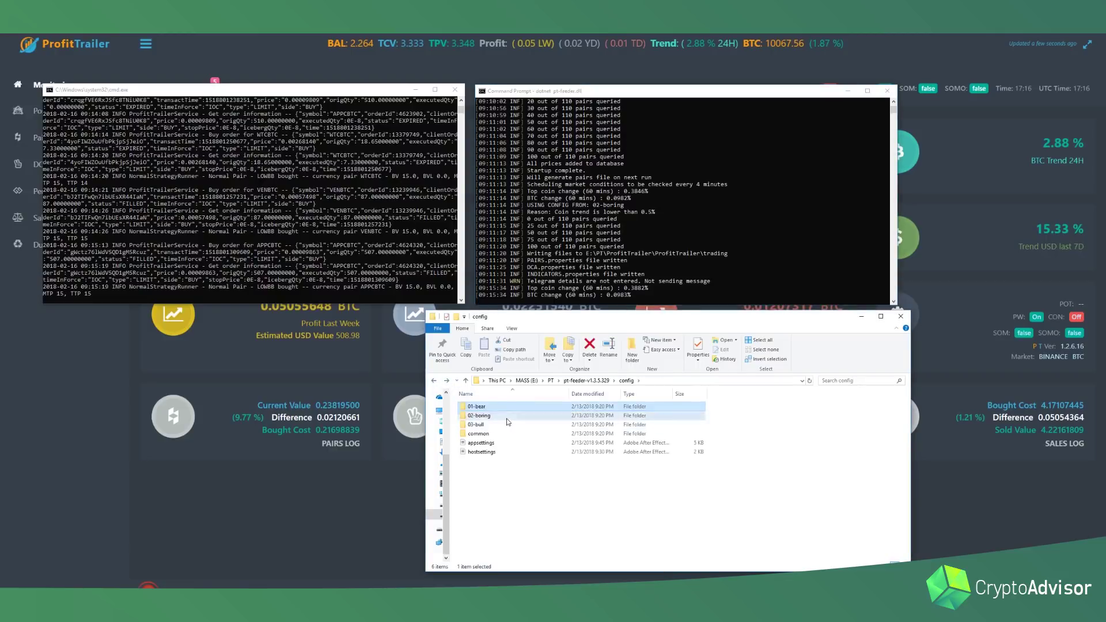
Step: Enter the 02-boring folder showing its lone dca file
double_click(506, 416)
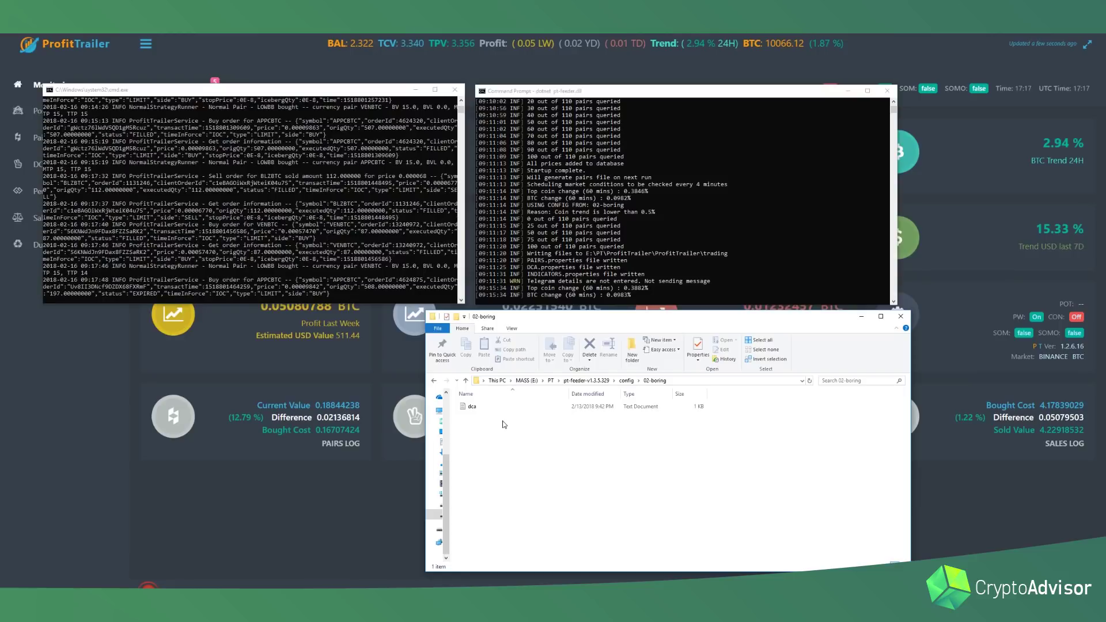
click(608, 273)
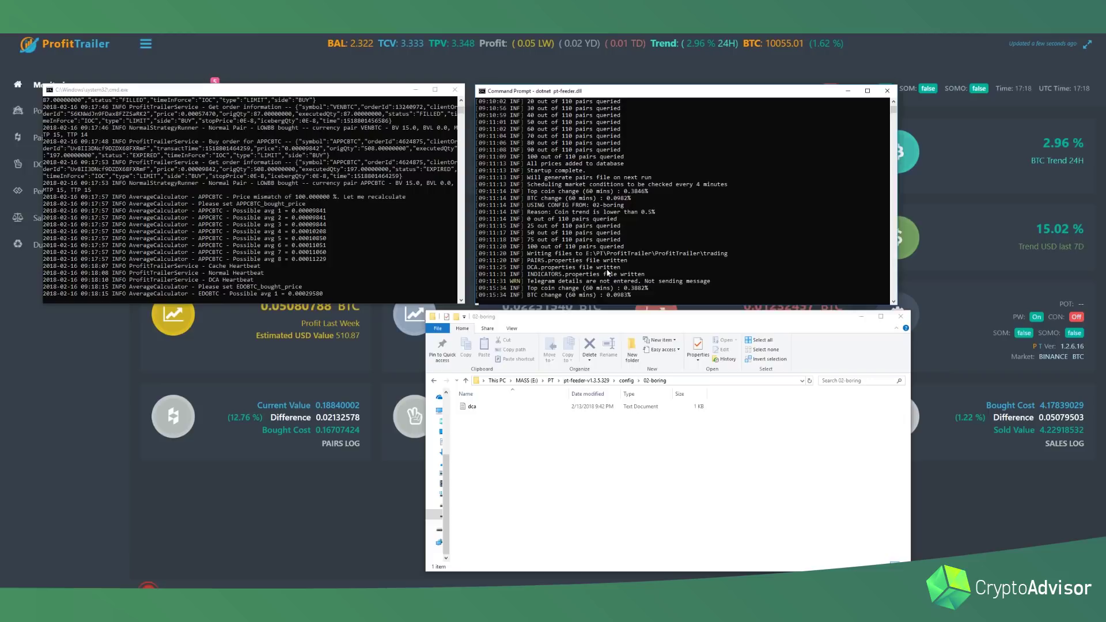
click(429, 242)
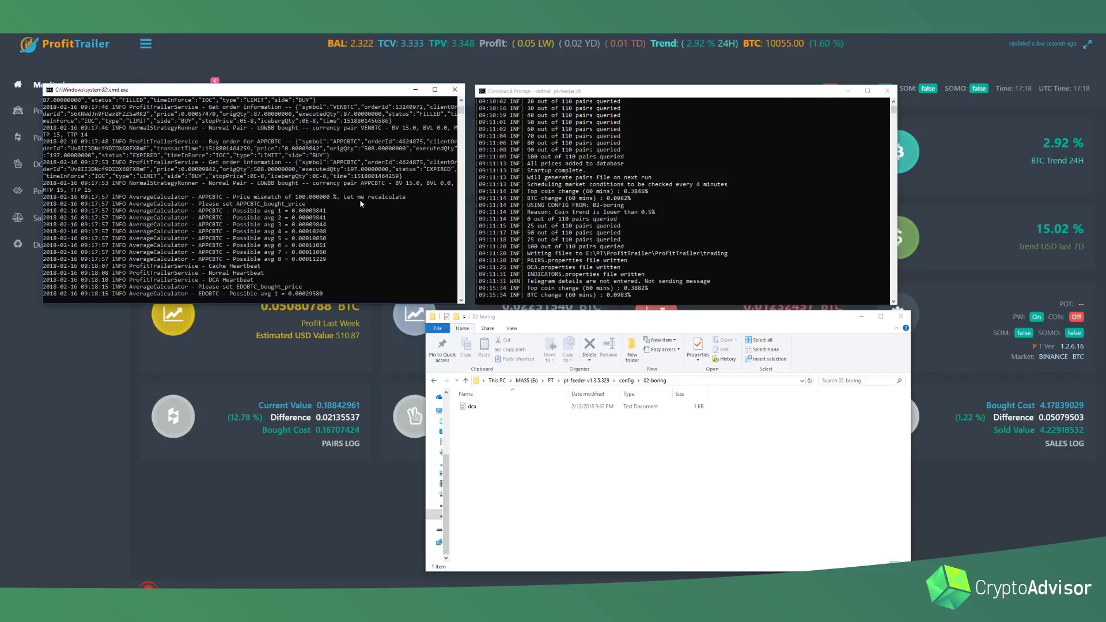
Step: Bring the feeder console forward before clearing windows off the dashboard
click(536, 204)
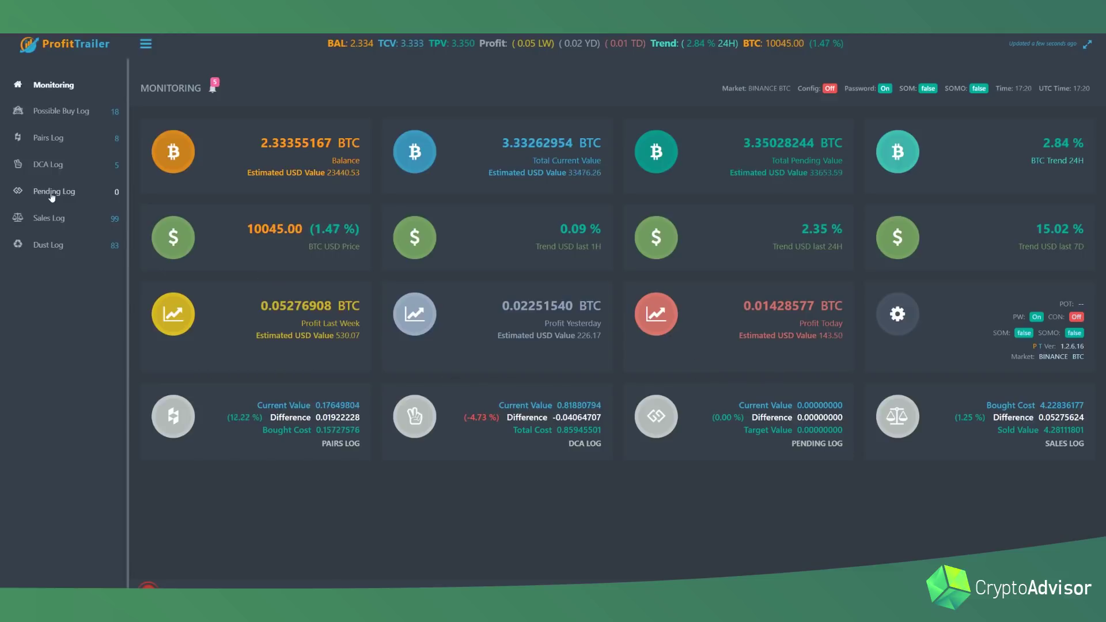
Step: Show the Sales Log ordered by Profit% descending, PPTBTC 6.24% then OMGBTC 5.74% on top
click(49, 217)
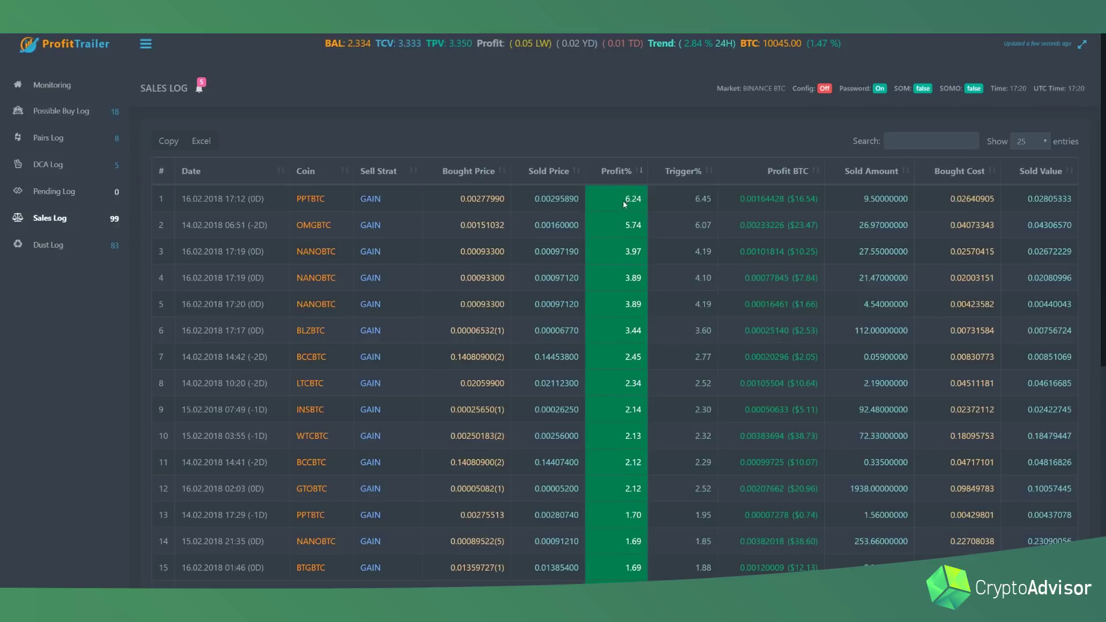
click(632, 181)
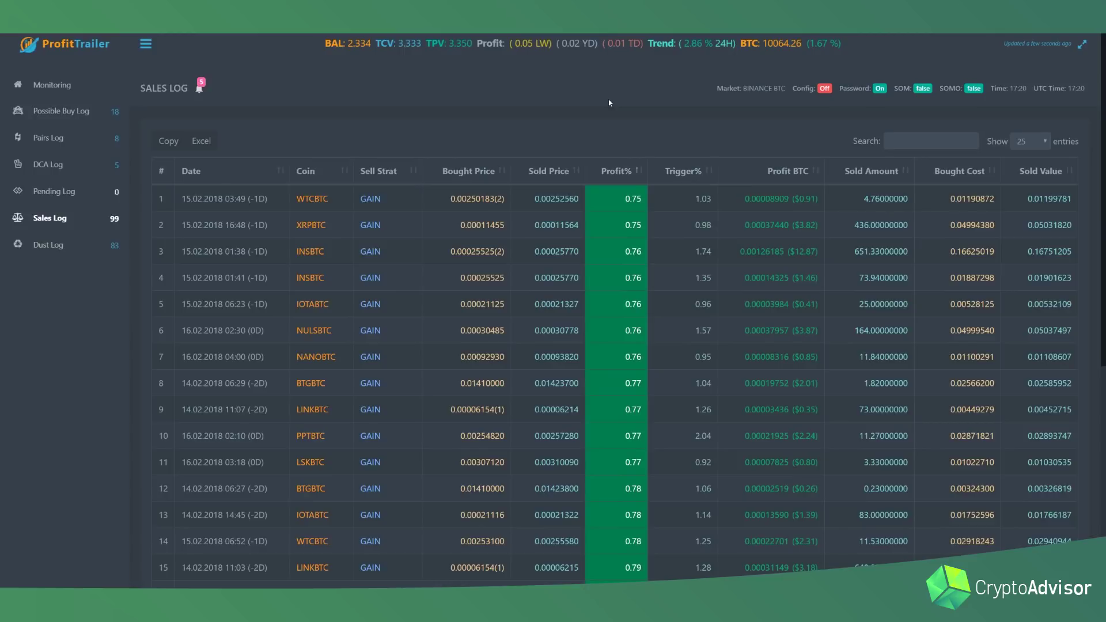
scroll(602, 202, down, 5)
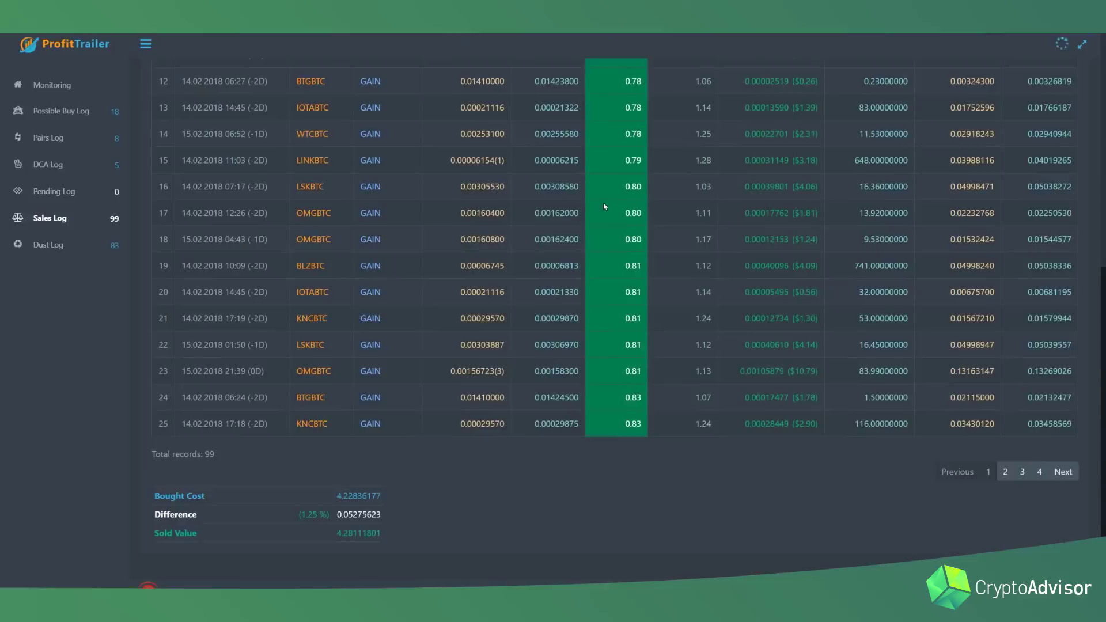
scroll(603, 204, up, 3)
scroll(604, 204, up, 2)
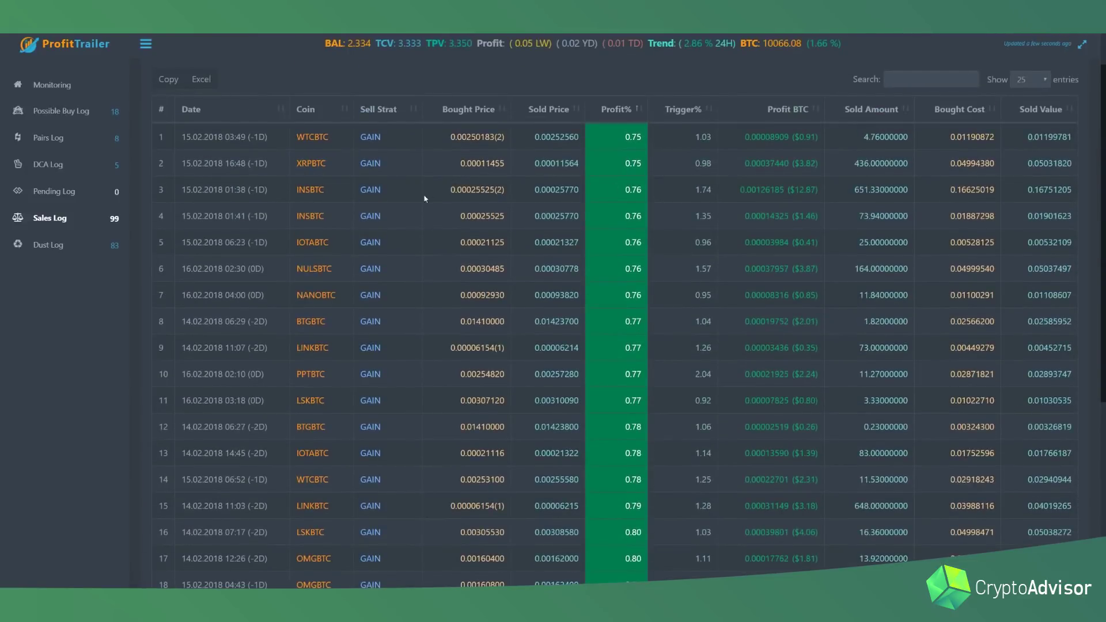
click(617, 109)
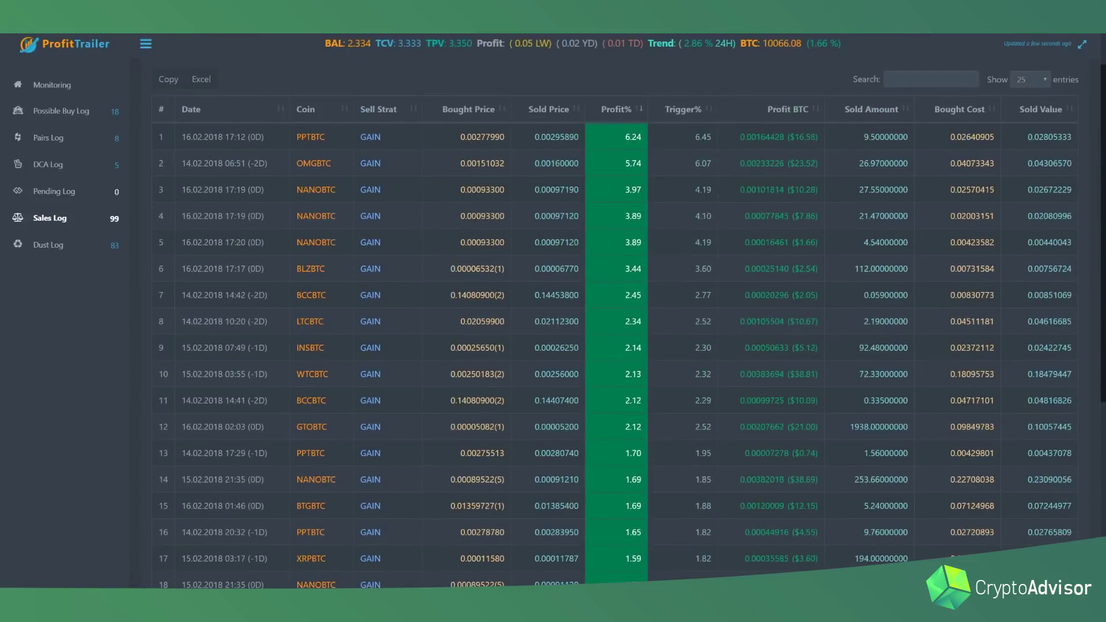
scroll(636, 244, down, 2)
scroll(637, 243, down, 2)
scroll(637, 243, up, 1)
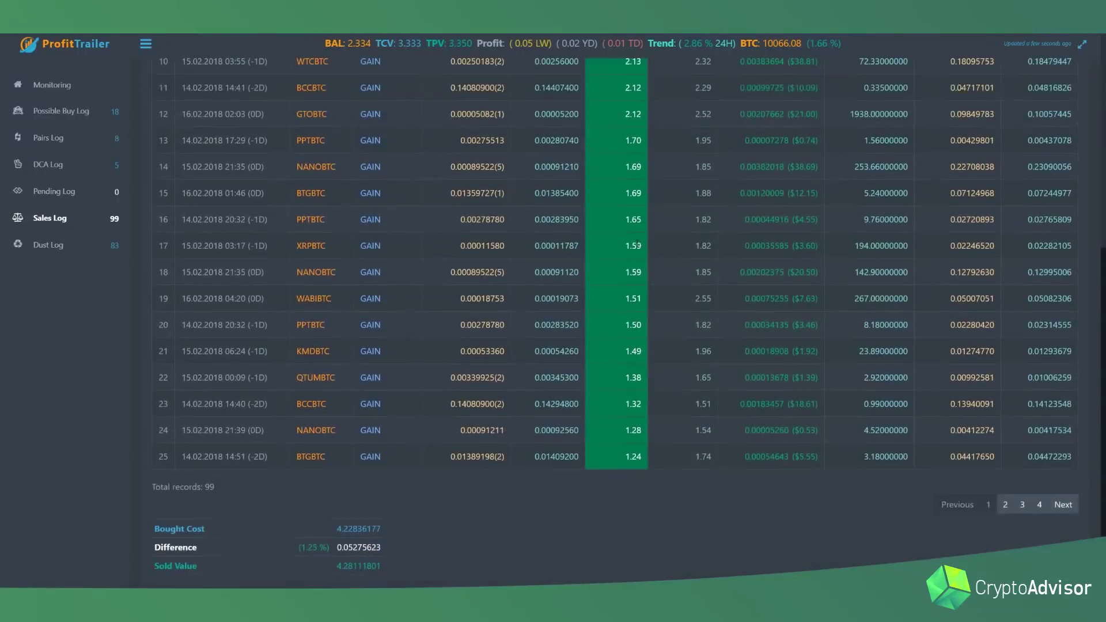
scroll(636, 244, up, 2)
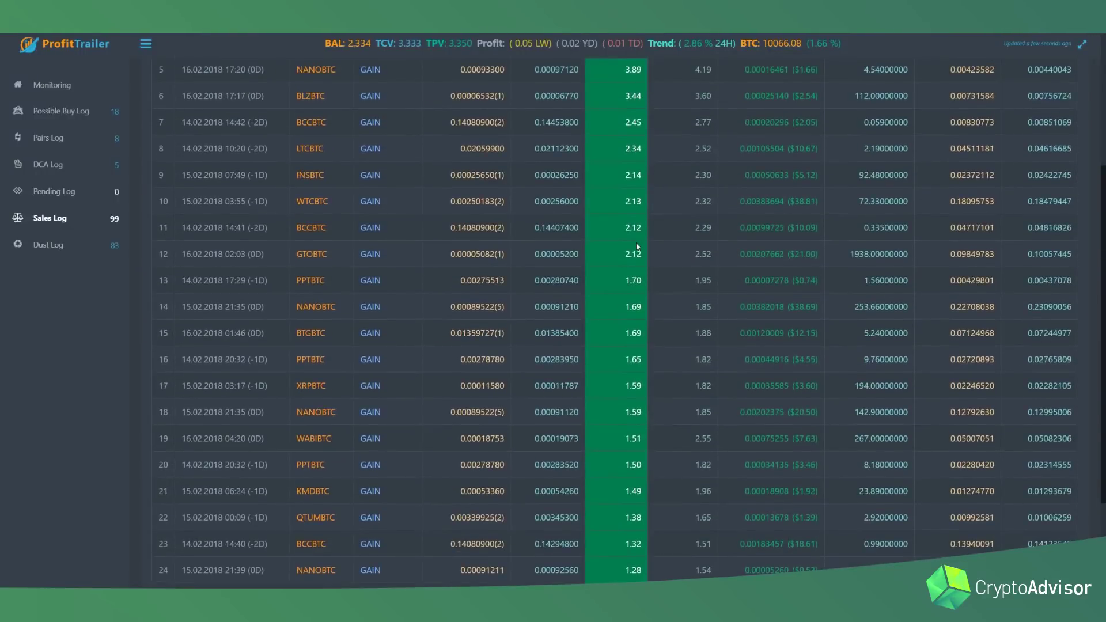
scroll(636, 249, up, 1)
scroll(637, 247, up, 3)
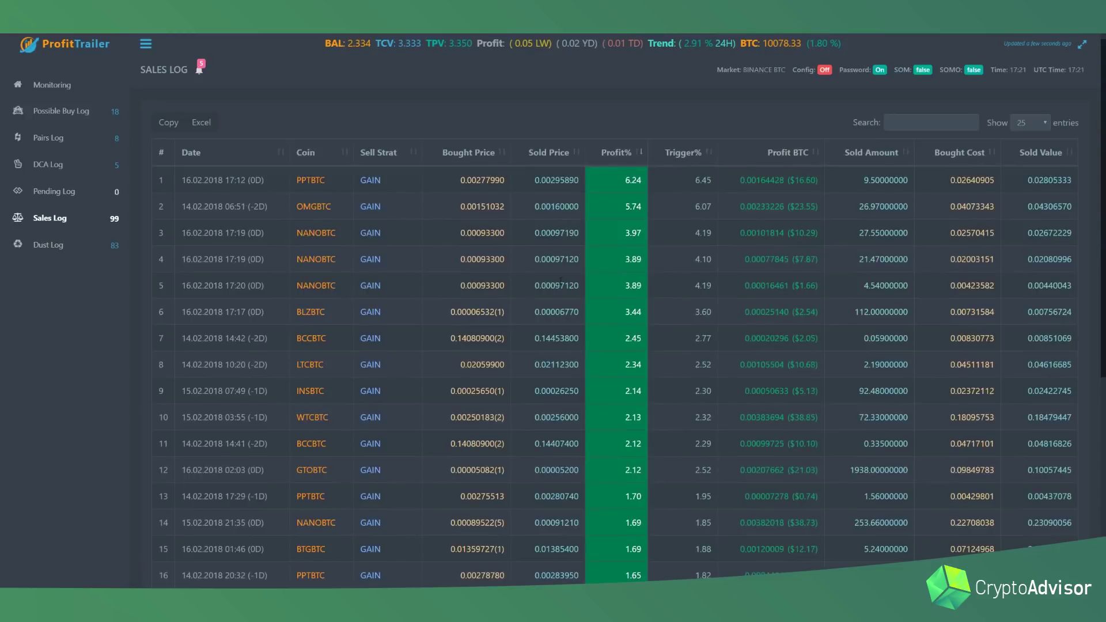
scroll(562, 279, down, 1)
mouse_move(506, 363)
mouse_down()
mouse_move(495, 358)
mouse_move(509, 391)
mouse_up()
drag(508, 439, 496, 436)
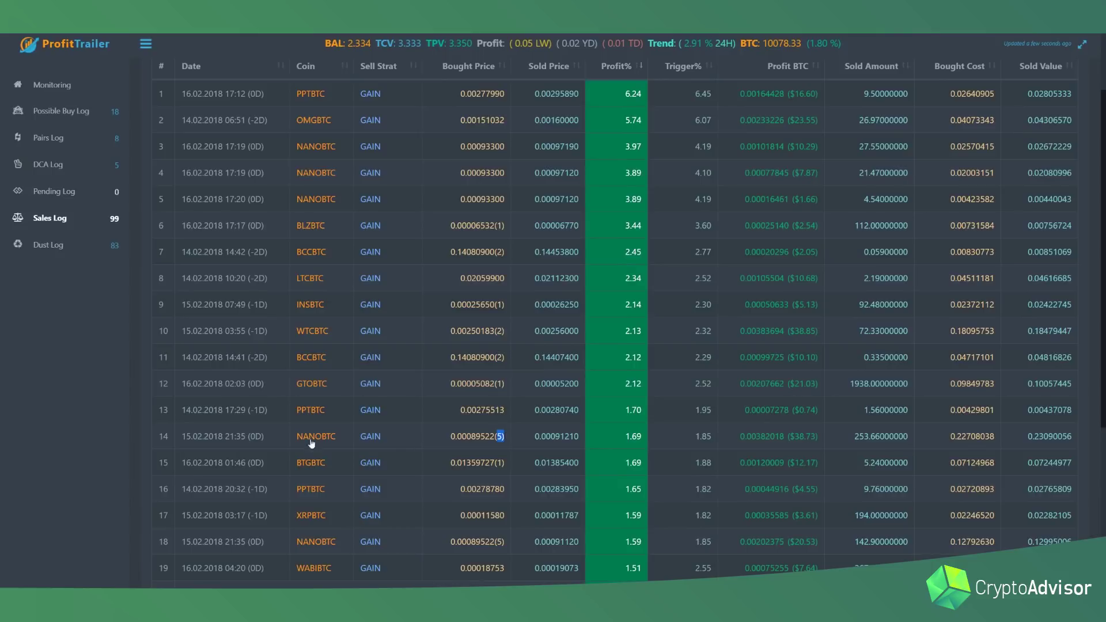
click(500, 437)
double_click(500, 436)
double_click(803, 437)
click(814, 436)
scroll(814, 437, up, 2)
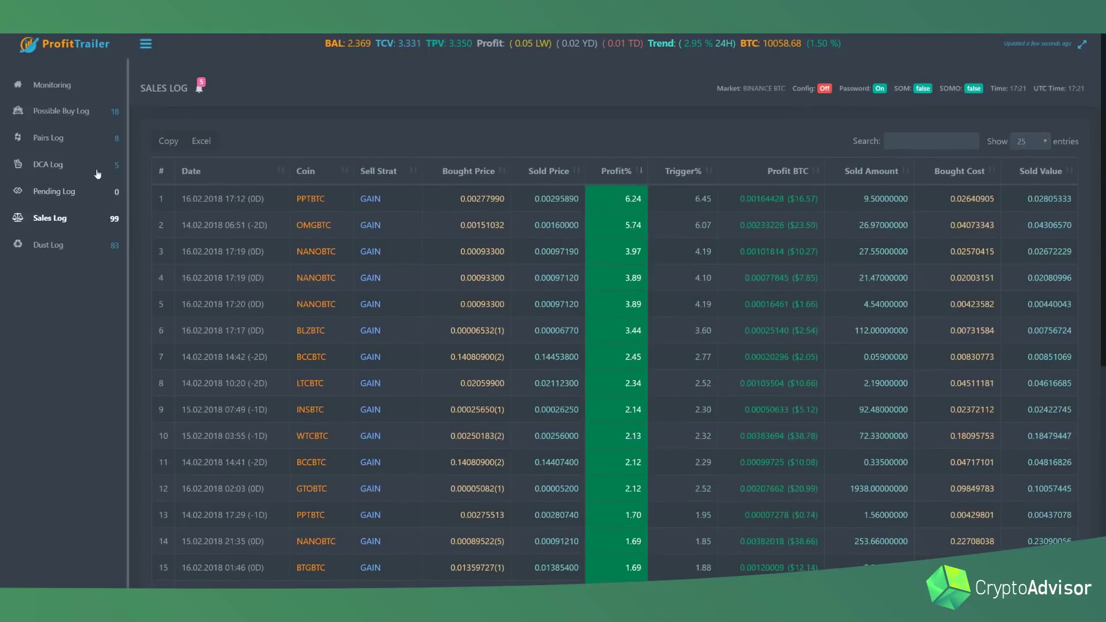
Step: Switch to the DCA Log listing the five positions being averaged down
click(49, 165)
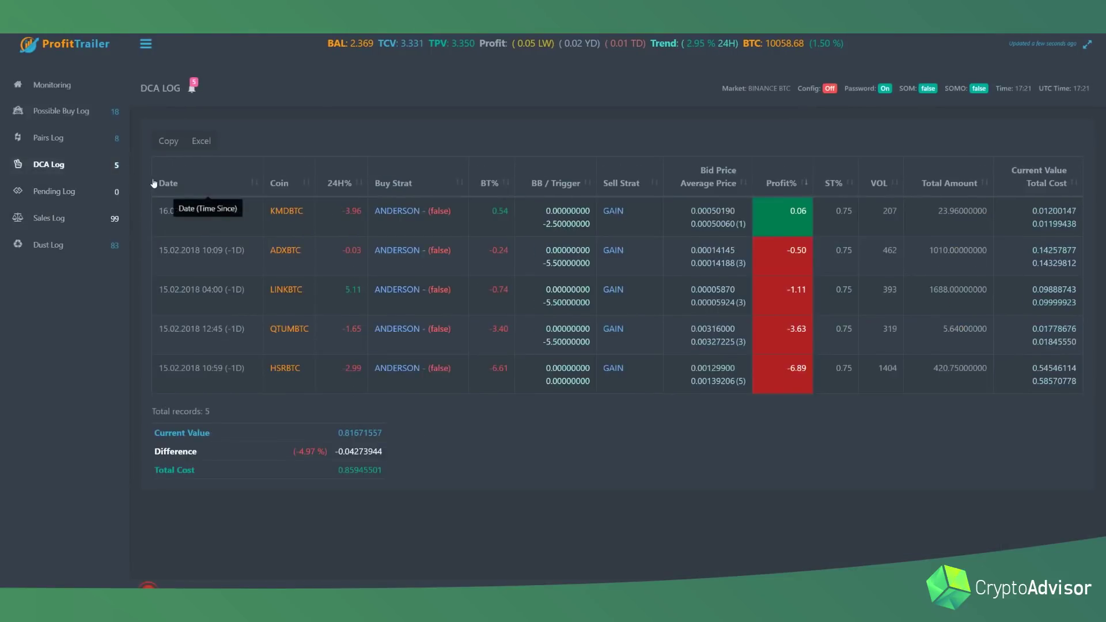